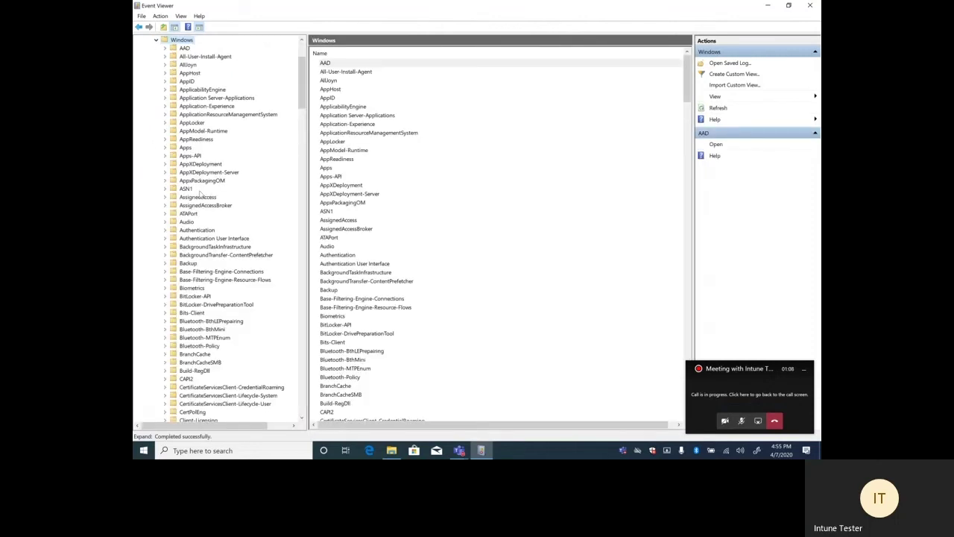
Check the BitLocker-API Management and BitLocker-DrivePreparationTool Admin logs, both showing 0 events
{"action": "scroll", "coordinate": [199, 194], "scroll_direction": "down", "scroll_amount": 3}
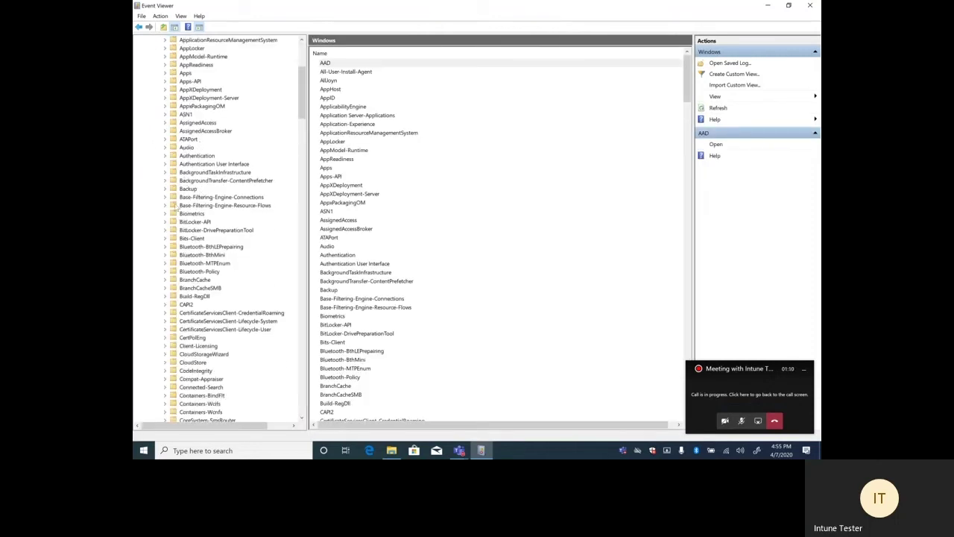
{"action": "left_click", "coordinate": [165, 222]}
{"action": "left_click", "coordinate": [201, 231]}
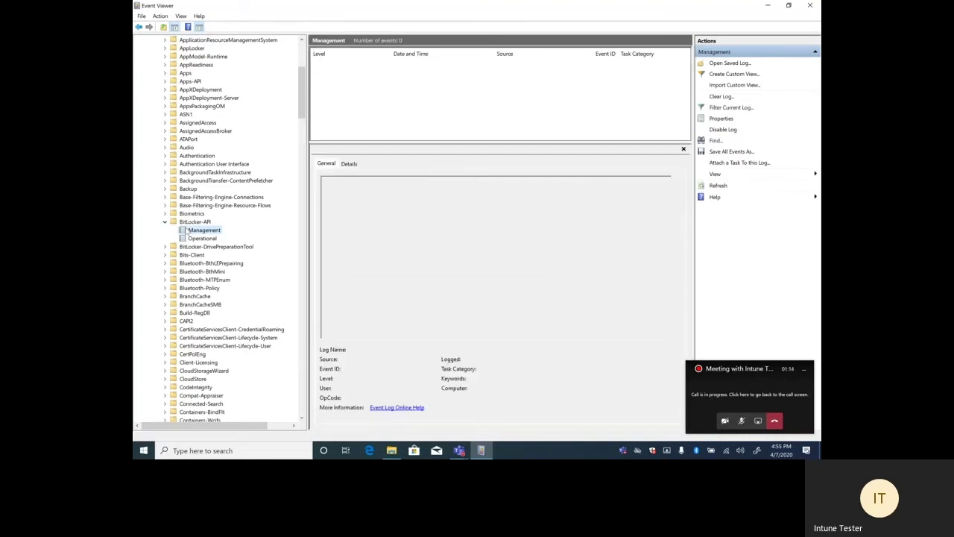
{"action": "double_click", "coordinate": [184, 247]}
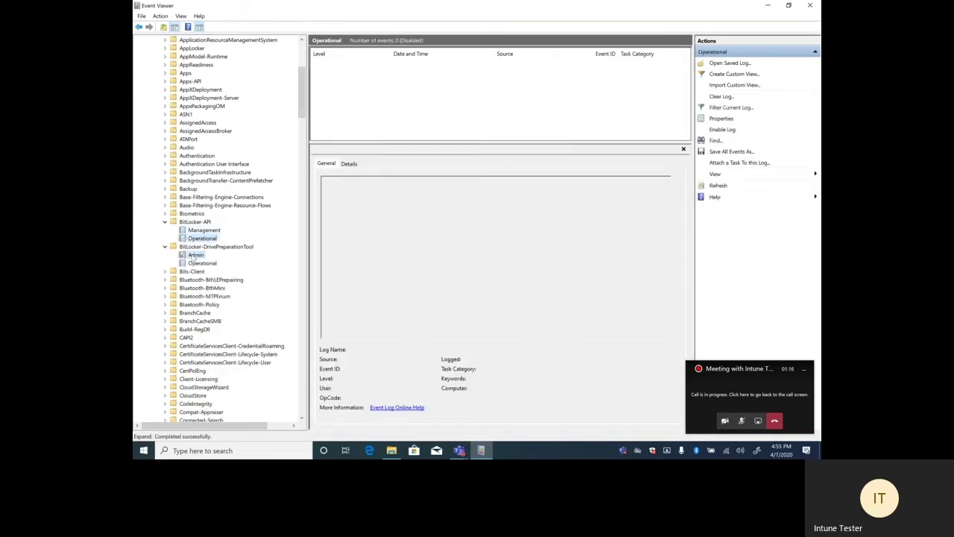
{"action": "left_click", "coordinate": [195, 255]}
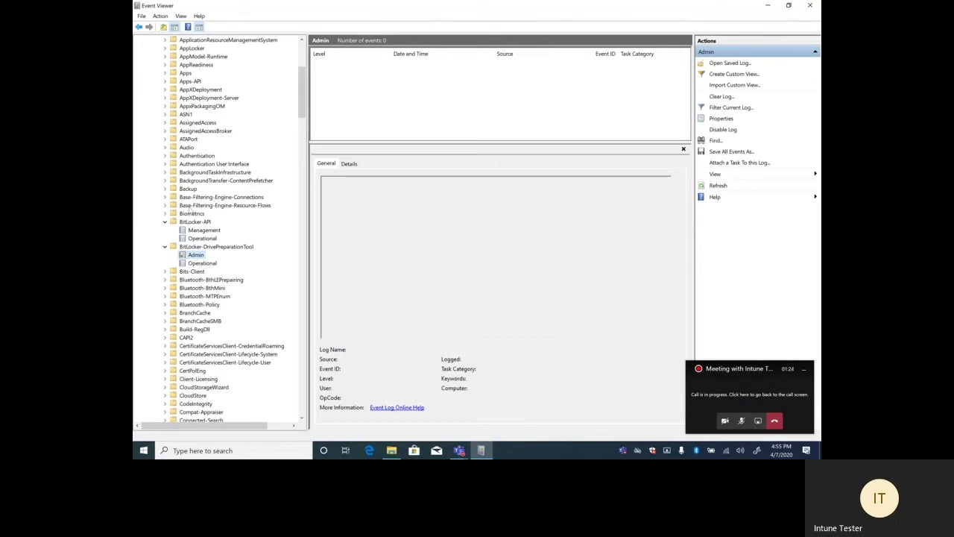
{"action": "left_click", "coordinate": [200, 231]}
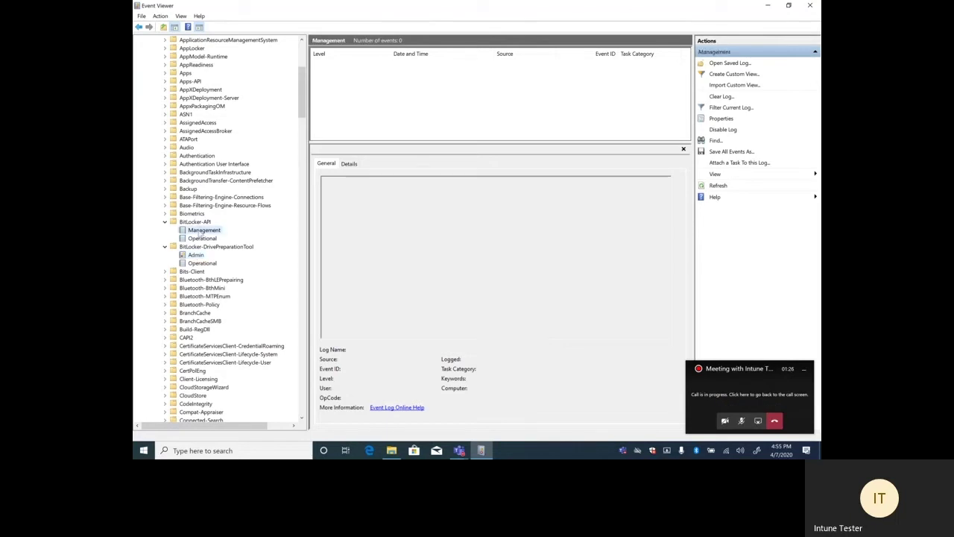
Search Windows for 'school' to reach the Access work or school settings
{"action": "key", "text": "super"}
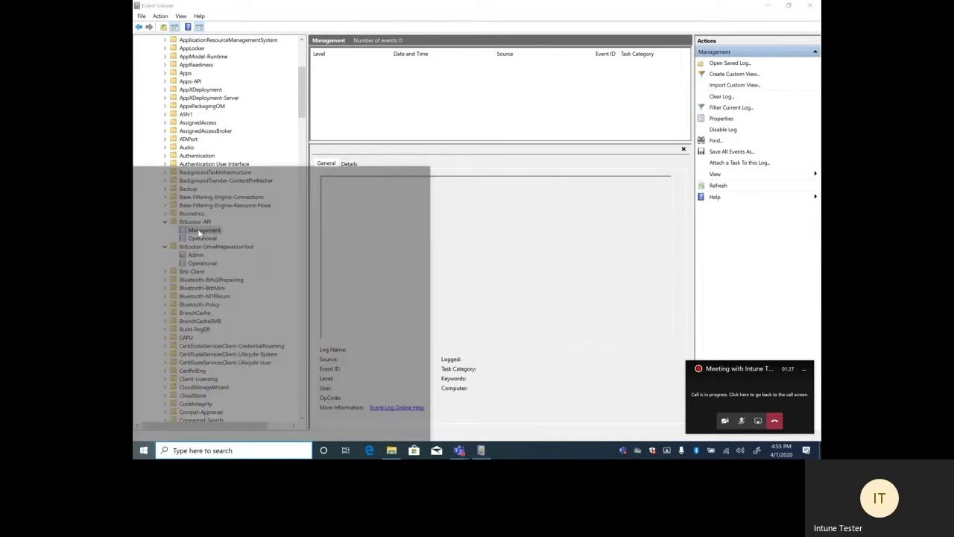
{"action": "type", "text": "school"}
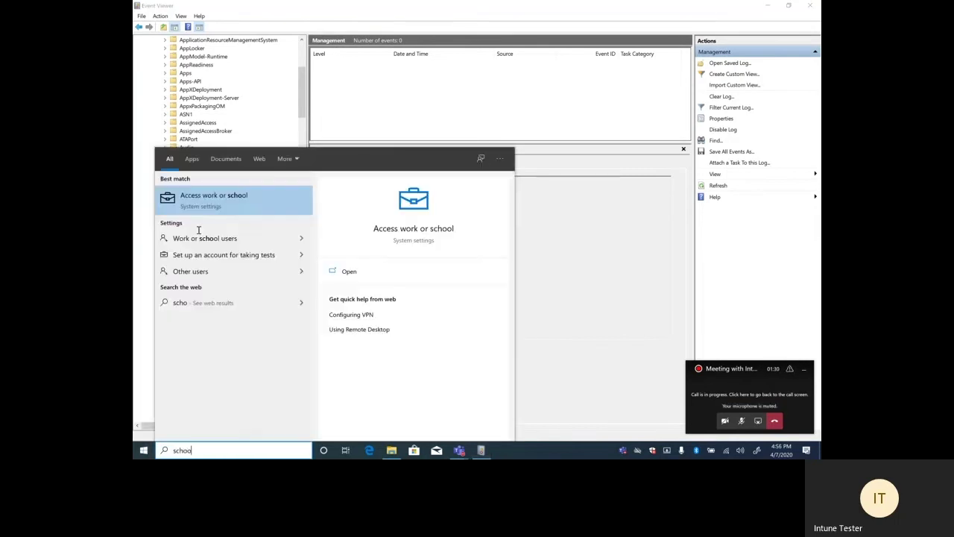
{"action": "key", "text": "Return"}
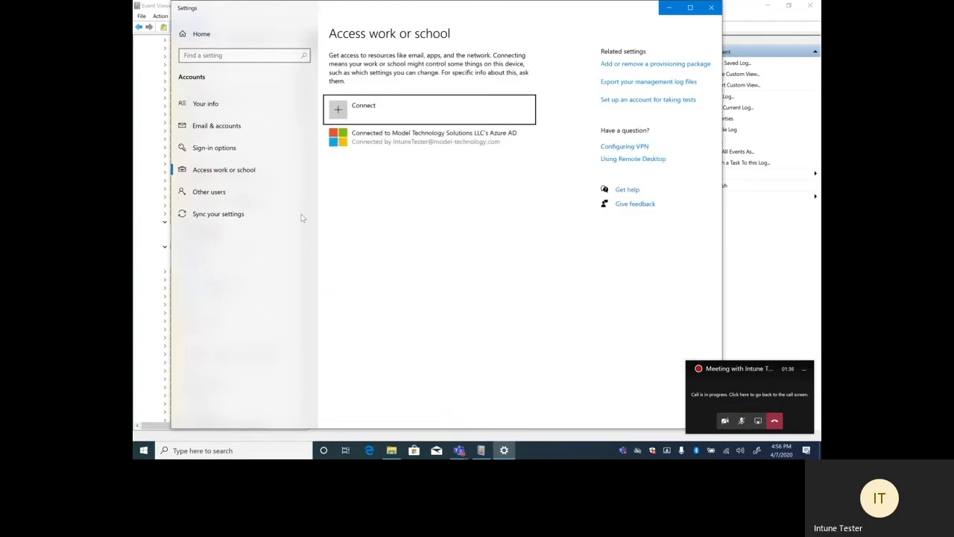
Start a device sync from the Azure AD work connection's Info page
{"action": "left_click", "coordinate": [418, 139]}
{"action": "left_click", "coordinate": [457, 178]}
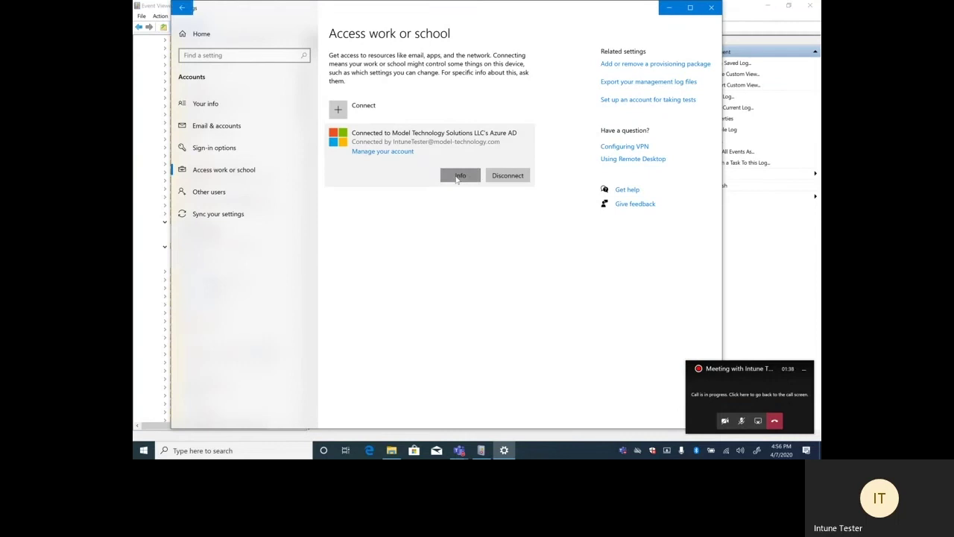
{"action": "left_click", "coordinate": [205, 414]}
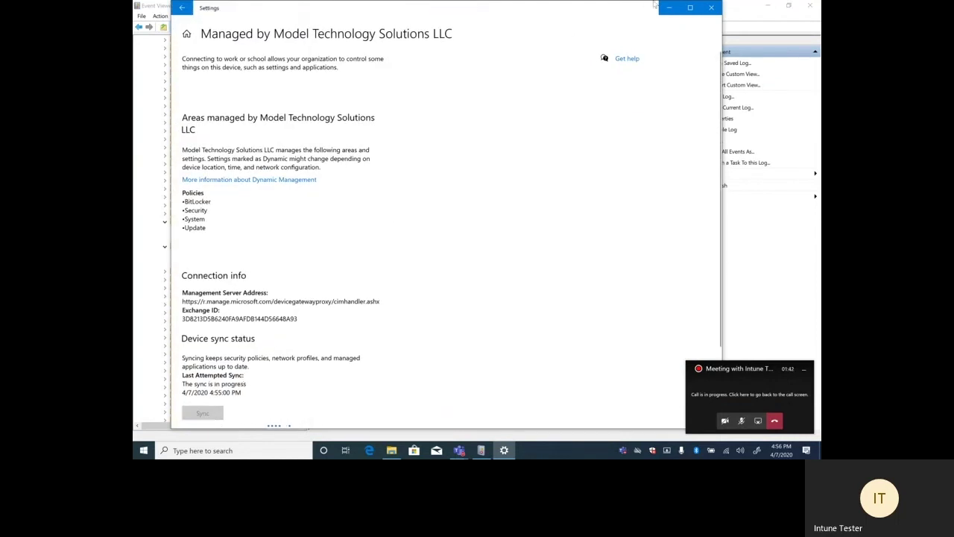
{"action": "left_click", "coordinate": [391, 450]}
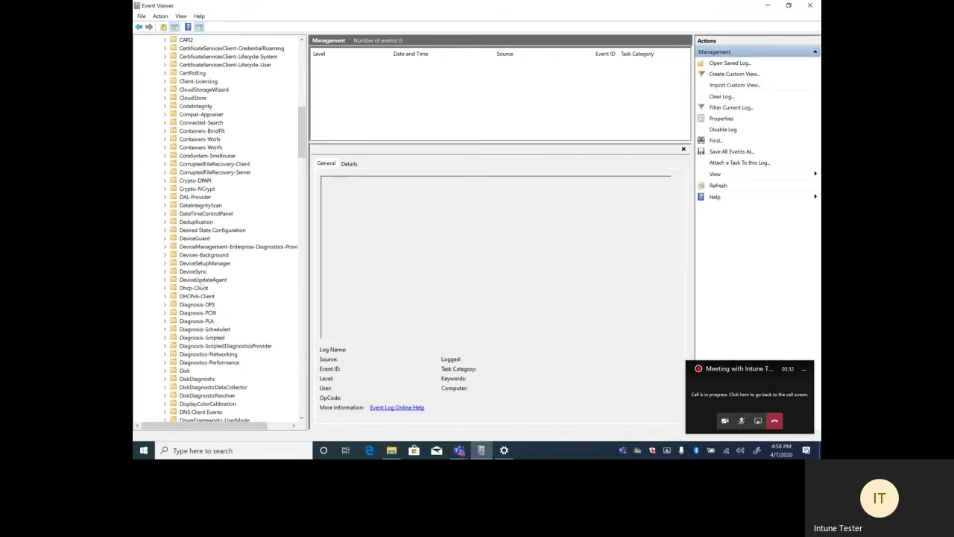
Show the DeviceManagement-Enterprise-Diagnostics-Provider Operational log with an enlarged list of its 358 events
{"action": "double_click", "coordinate": [200, 247]}
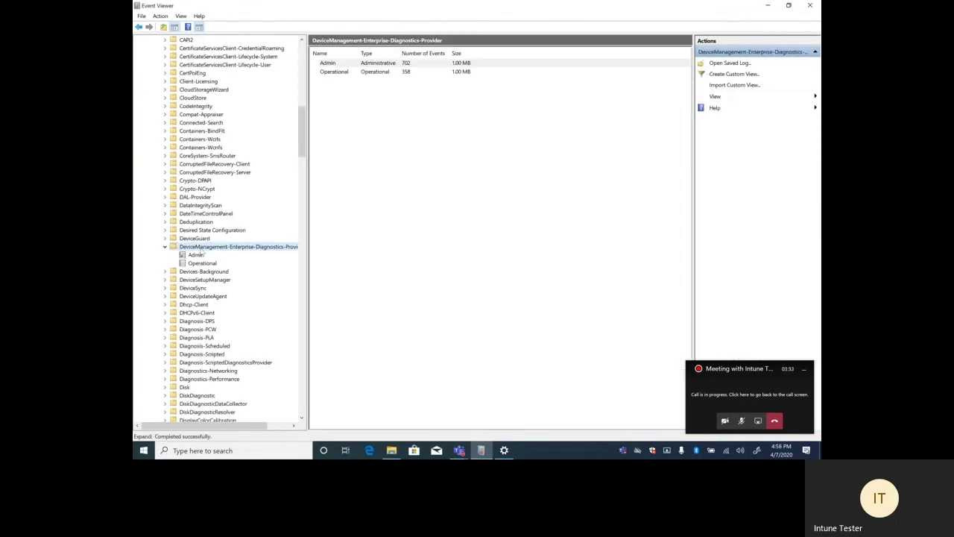
{"action": "left_click", "coordinate": [201, 263]}
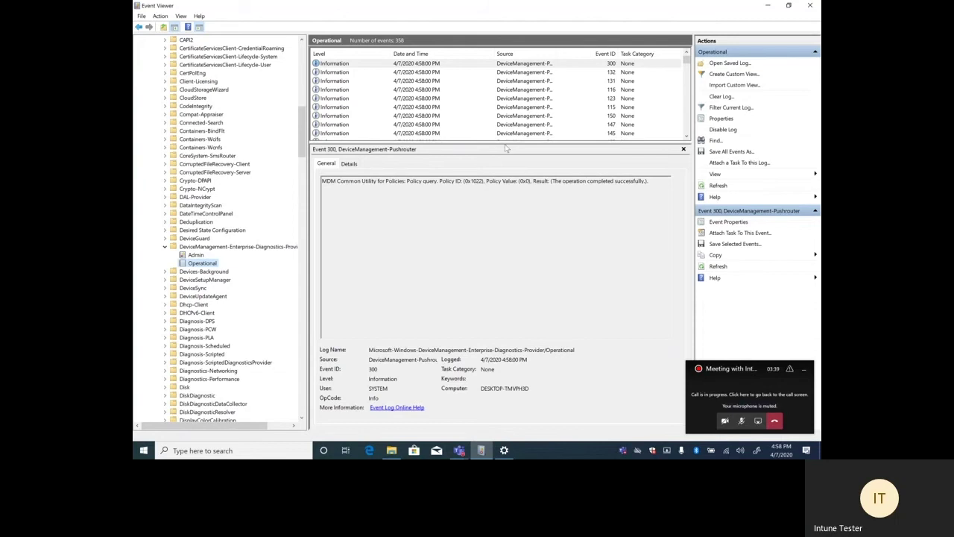
{"action": "left_click_drag", "start_coordinate": [505, 140], "coordinate": [498, 277]}
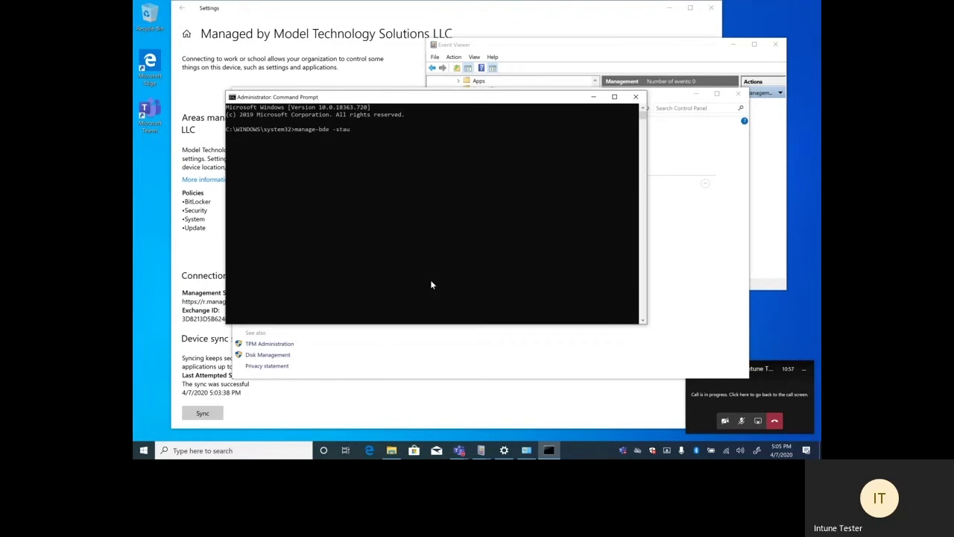
Run manage-bde -status, showing C: fully decrypted with protection off
{"action": "key", "text": "BackSpace"}
{"action": "type", "text": "tus"}
{"action": "key", "text": "Return"}
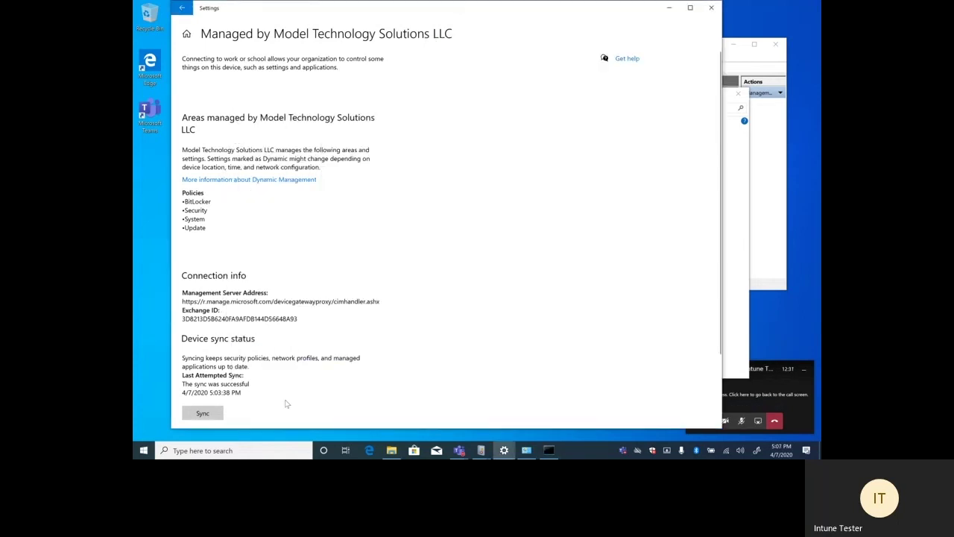
{"action": "scroll", "coordinate": [286, 400], "scroll_direction": "down", "scroll_amount": 3}
Export the management logs and open MDMDiagReport.html from the MDMDiagnostics folder in Edge
{"action": "left_click", "coordinate": [208, 405]}
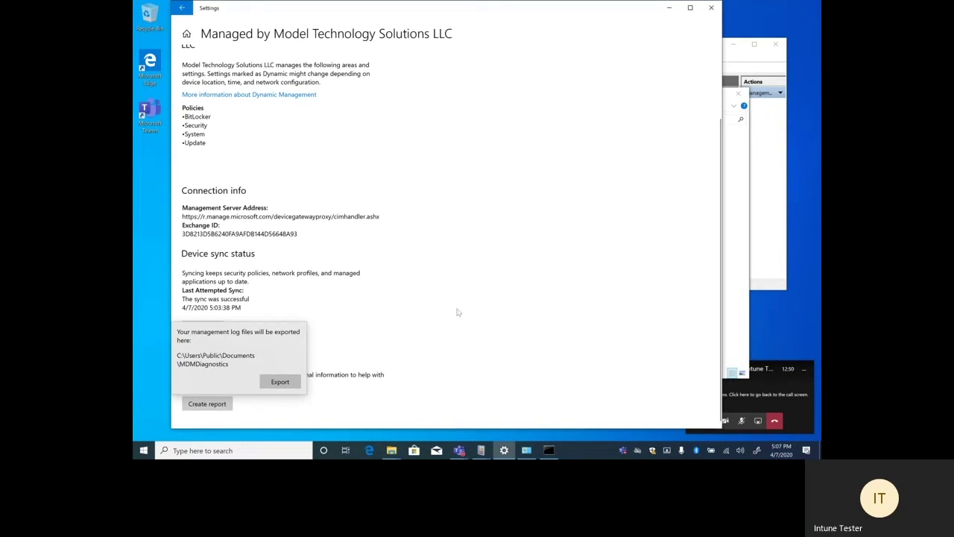
{"action": "left_click", "coordinate": [267, 381]}
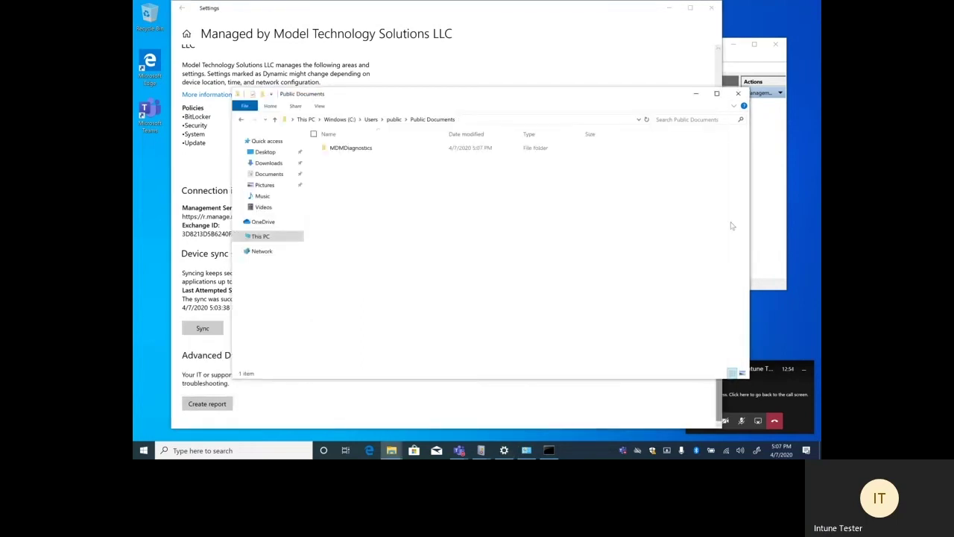
{"action": "double_click", "coordinate": [393, 148]}
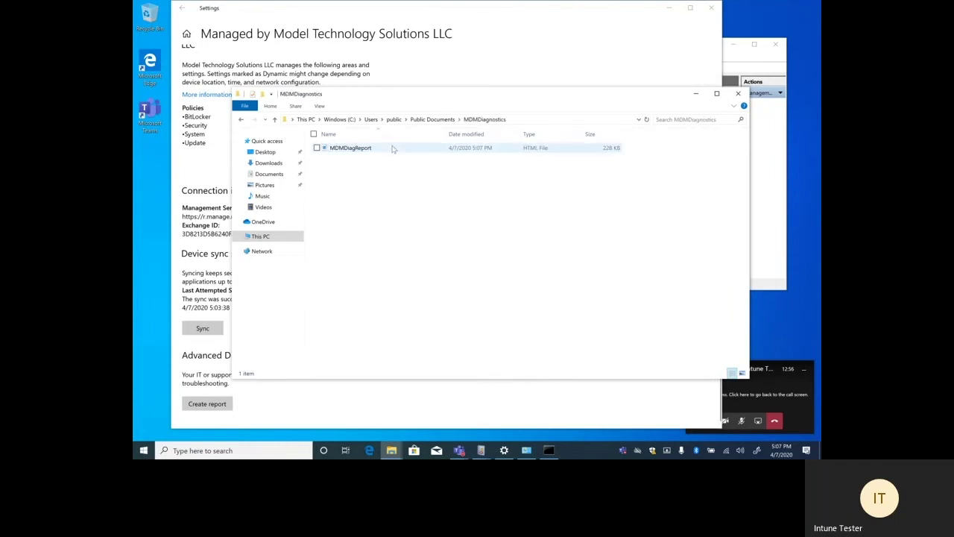
{"action": "double_click", "coordinate": [392, 148]}
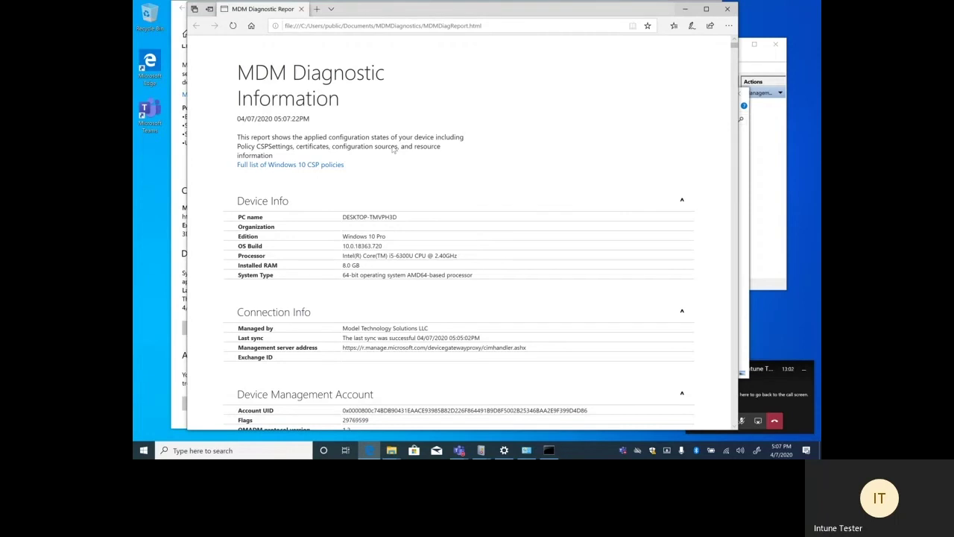
Find 'bitlocker' in the report to locate the 5 BitLocker managed policies
{"action": "key", "text": "ctrl+f"}
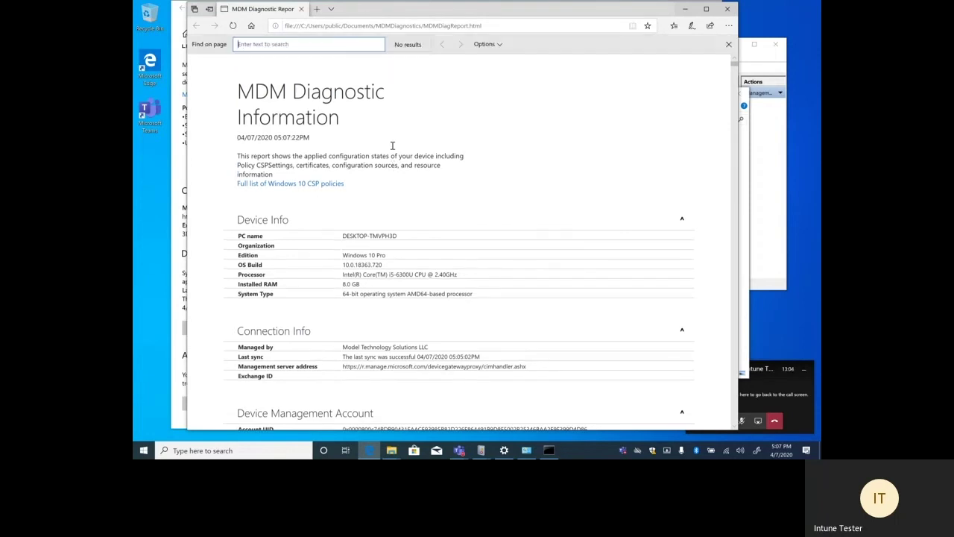
{"action": "type", "text": "bitlocke"}
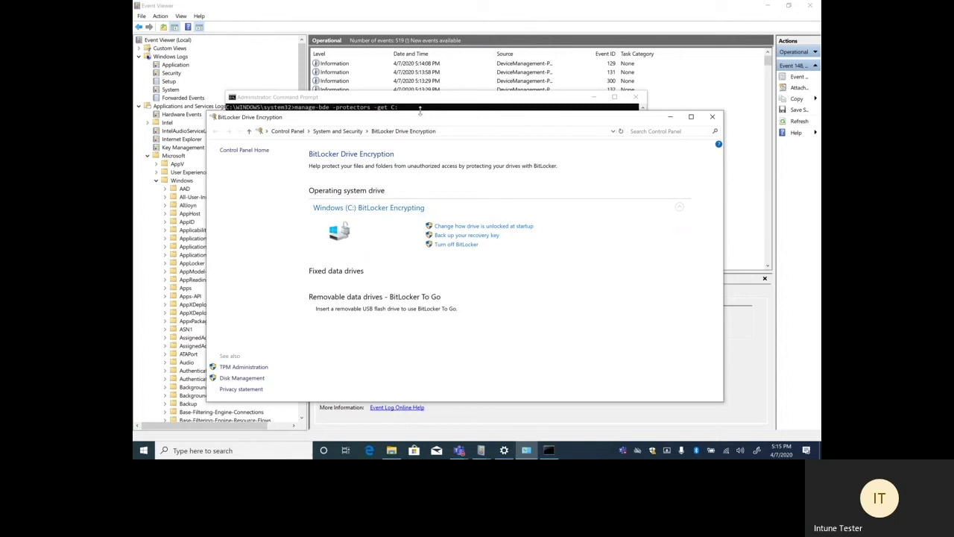
Return to Event Viewer's BitLocker-API Management log, now holding 11 events
{"action": "left_click_drag", "start_coordinate": [419, 110], "coordinate": [421, 50]}
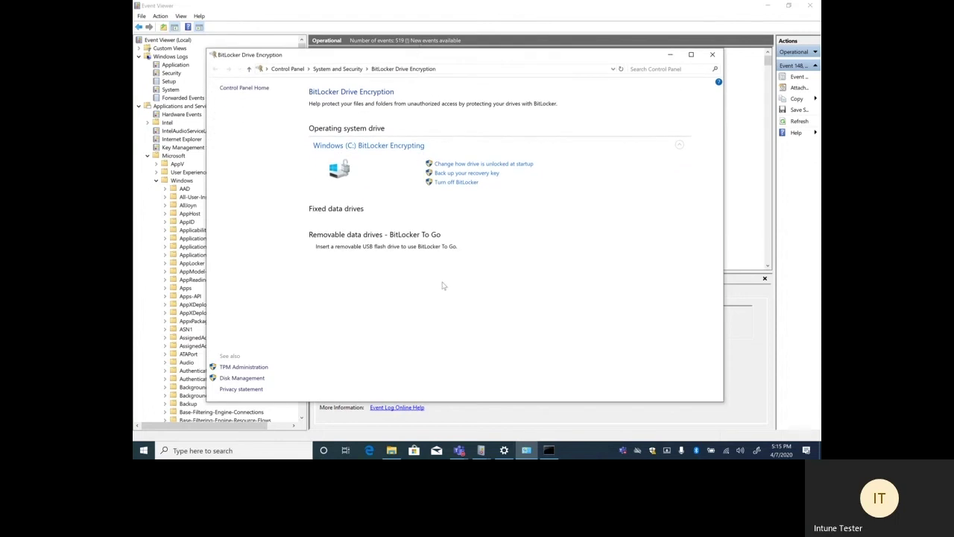
{"action": "left_click", "coordinate": [481, 452]}
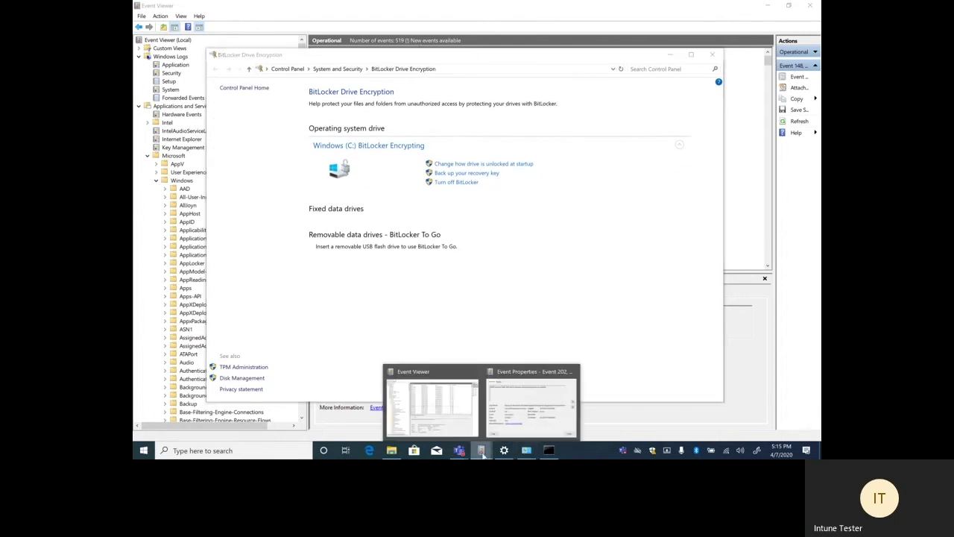
{"action": "left_click", "coordinate": [470, 393]}
{"action": "scroll", "coordinate": [178, 255], "scroll_direction": "down", "scroll_amount": 13}
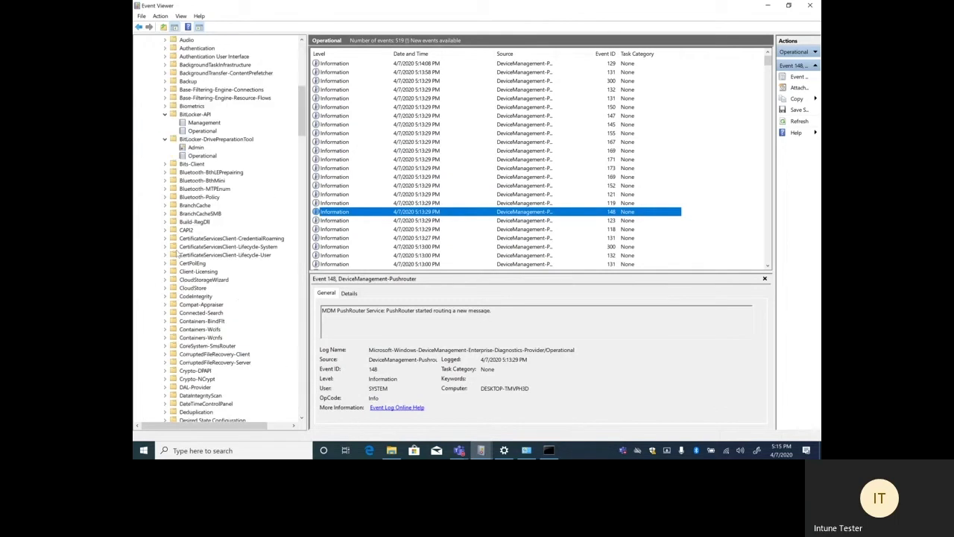
{"action": "left_click", "coordinate": [198, 131]}
{"action": "key", "text": "Up"}
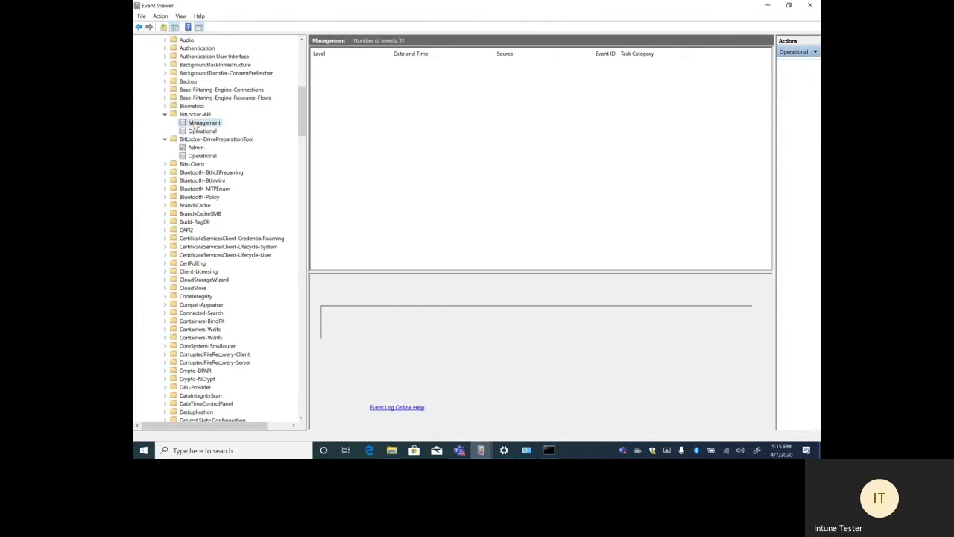
Inspect error event 785 and event 768 reporting C: encryption started with XTS-AES 128
{"action": "left_click", "coordinate": [343, 73]}
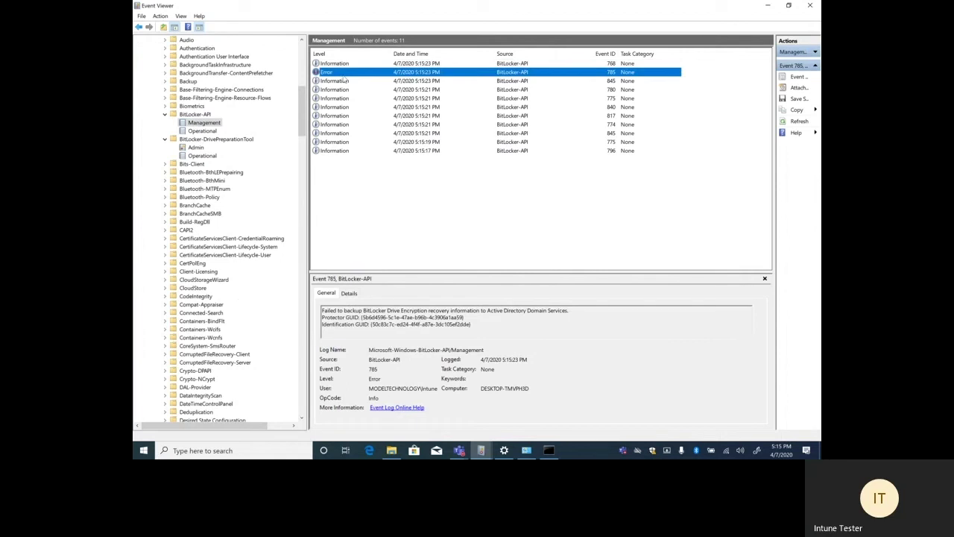
{"action": "left_click", "coordinate": [346, 64]}
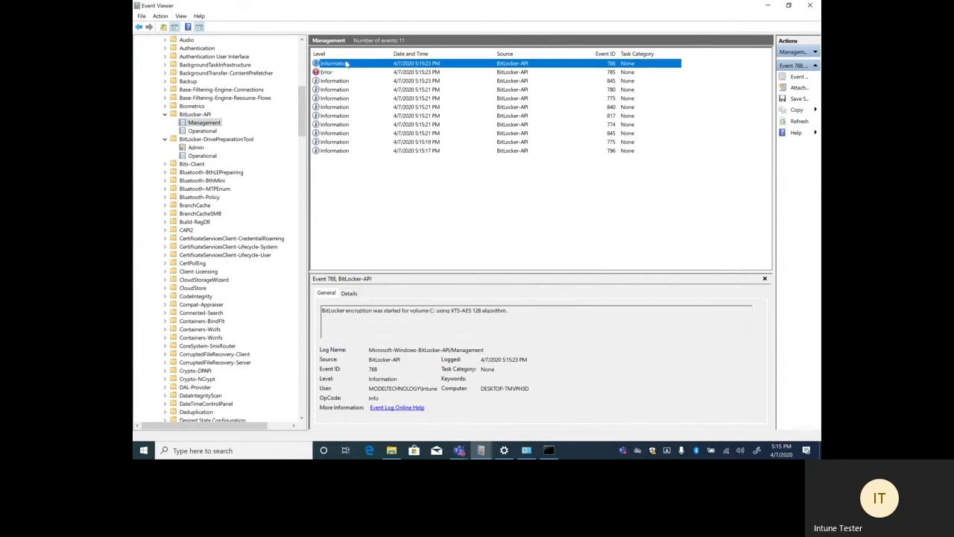
{"action": "left_click", "coordinate": [543, 450]}
Rerun manage-bde -status and highlight C: at 82.2% encrypted with TPM and numerical password protectors
{"action": "key", "text": "Up"}
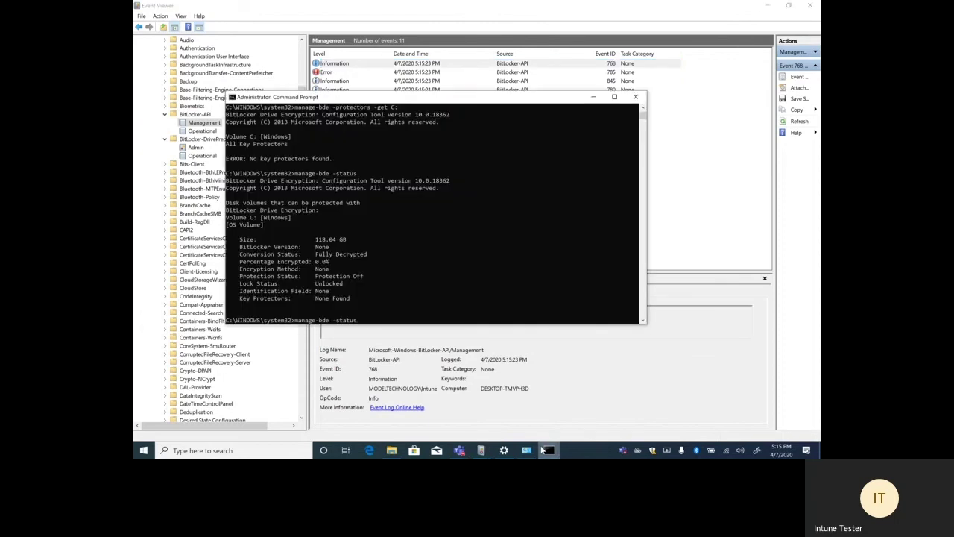
{"action": "key", "text": "Return"}
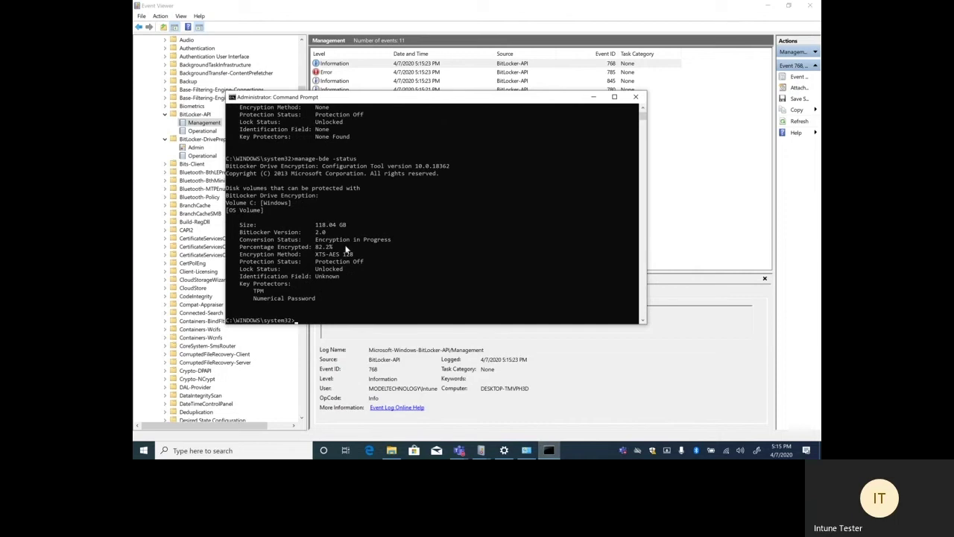
{"action": "left_click_drag", "start_coordinate": [312, 240], "coordinate": [394, 240]}
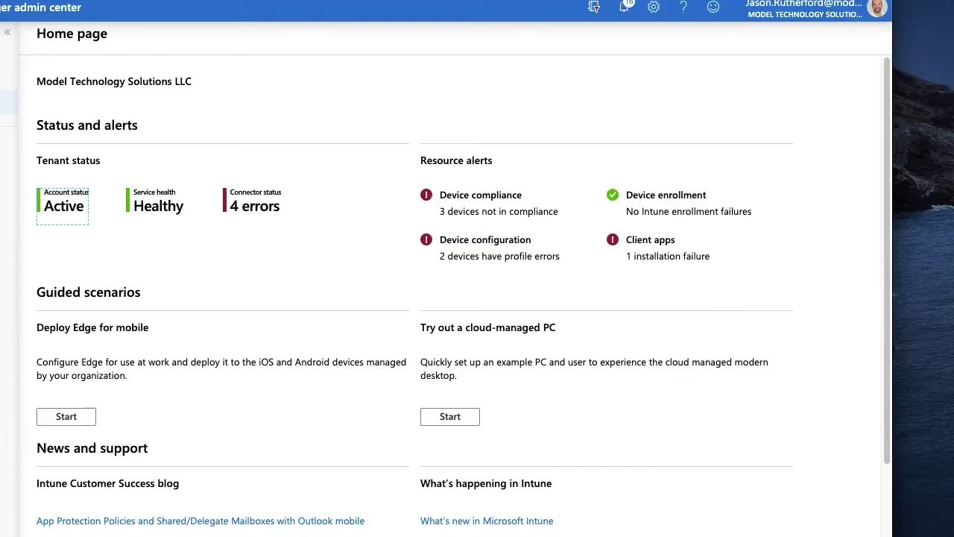
Open the BitLocker Policy profile's properties and its 10 configured endpoint protection settings
{"action": "left_click", "coordinate": [7, 150]}
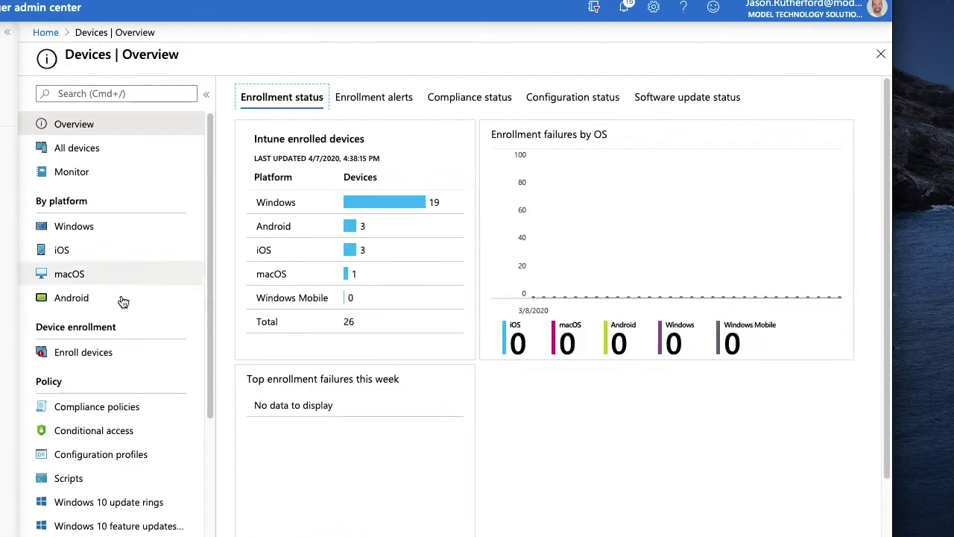
{"action": "left_click", "coordinate": [102, 453]}
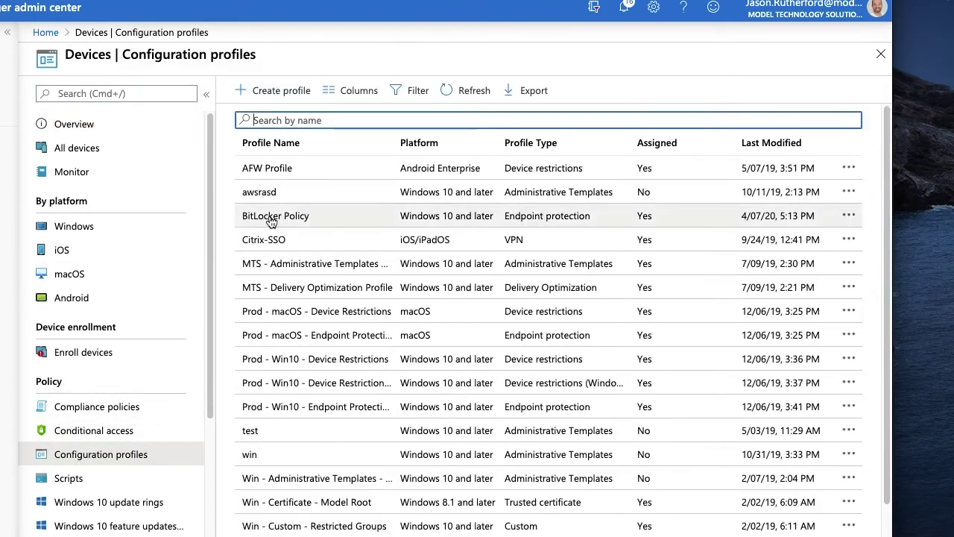
{"action": "left_click", "coordinate": [270, 216]}
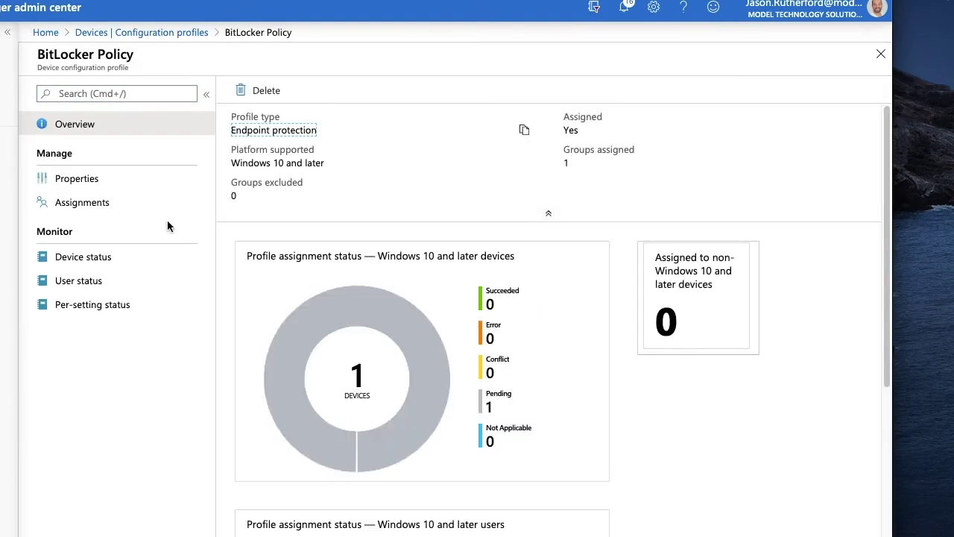
{"action": "left_click", "coordinate": [112, 188]}
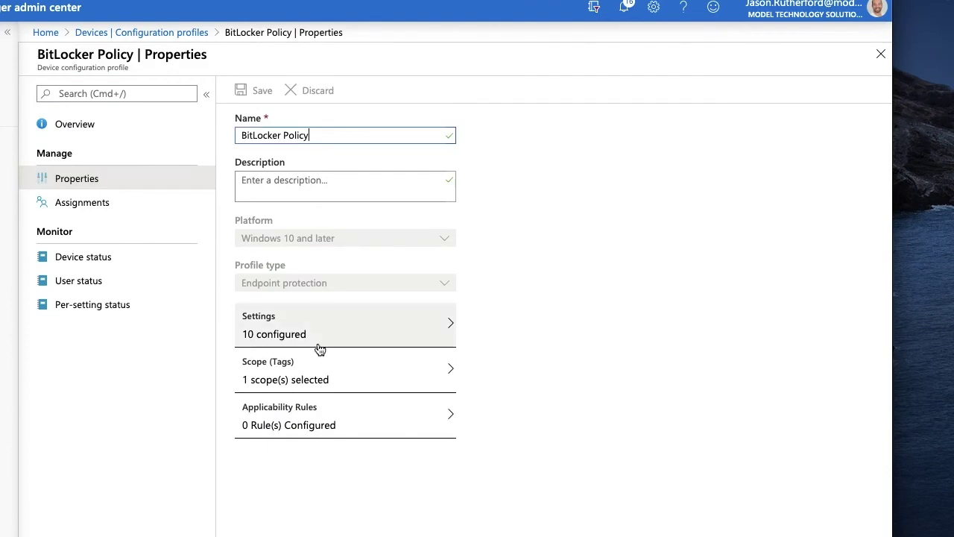
{"action": "left_click", "coordinate": [319, 337]}
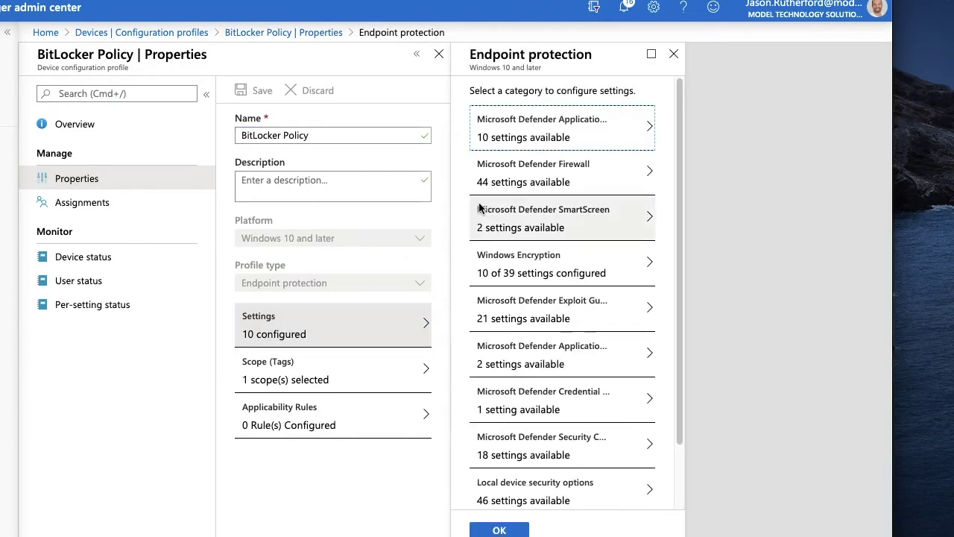
Open Windows Encryption and highlight 'Save BitLocker recovery information to Azure Active Directory'
{"action": "left_click", "coordinate": [522, 271]}
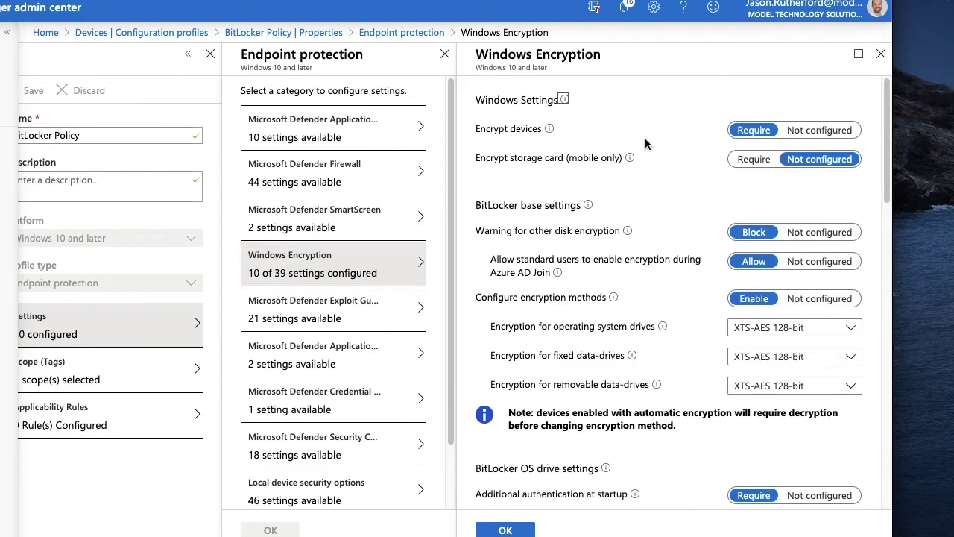
{"action": "scroll", "coordinate": [645, 139], "scroll_direction": "down", "scroll_amount": 1}
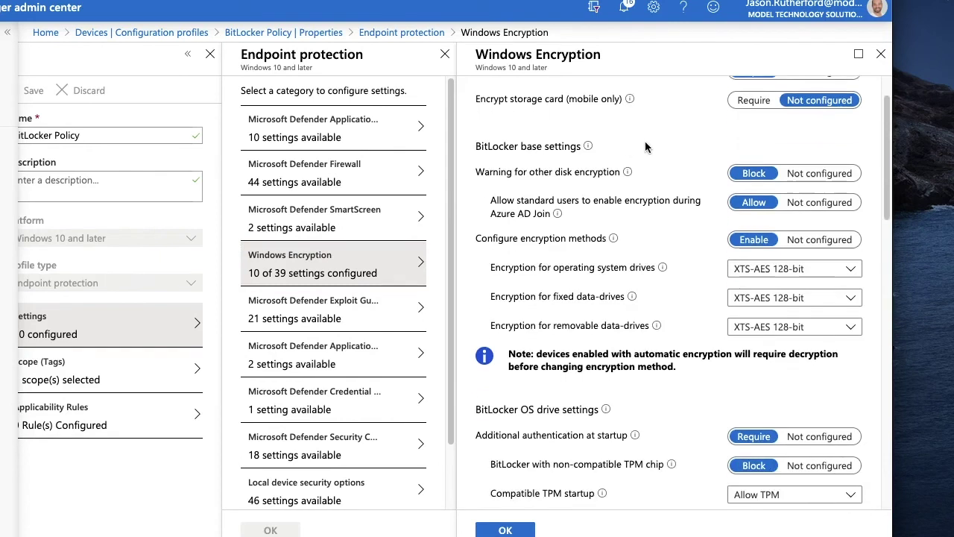
{"action": "scroll", "coordinate": [645, 147], "scroll_direction": "down", "scroll_amount": 2}
{"action": "scroll", "coordinate": [645, 146], "scroll_direction": "down", "scroll_amount": 1}
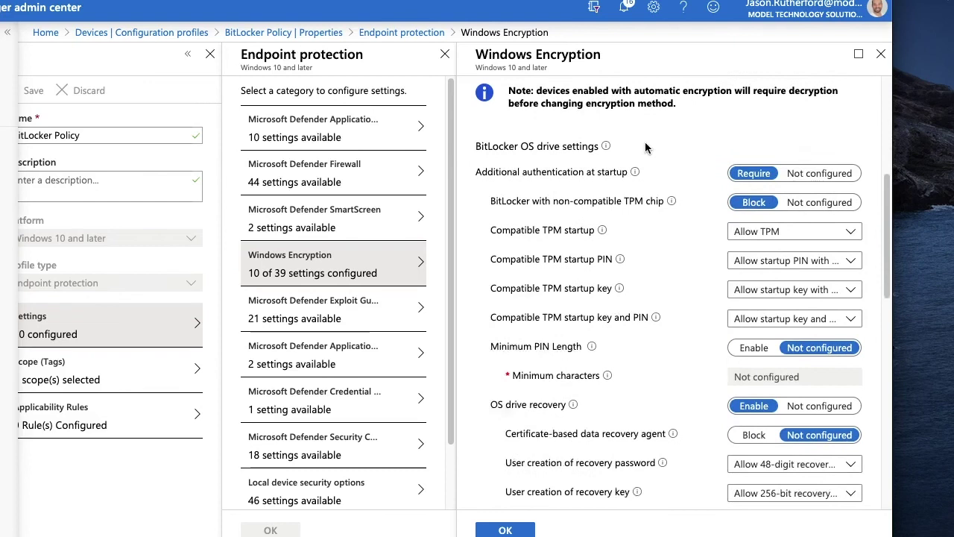
{"action": "scroll", "coordinate": [646, 147], "scroll_direction": "down", "scroll_amount": 1}
{"action": "scroll", "coordinate": [700, 252], "scroll_direction": "down", "scroll_amount": 1}
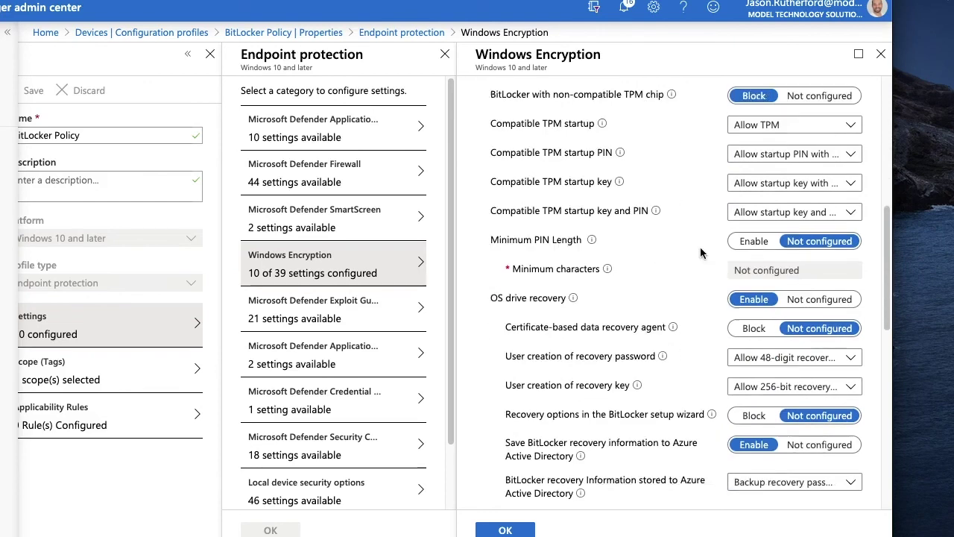
{"action": "scroll", "coordinate": [703, 282], "scroll_direction": "down", "scroll_amount": 1}
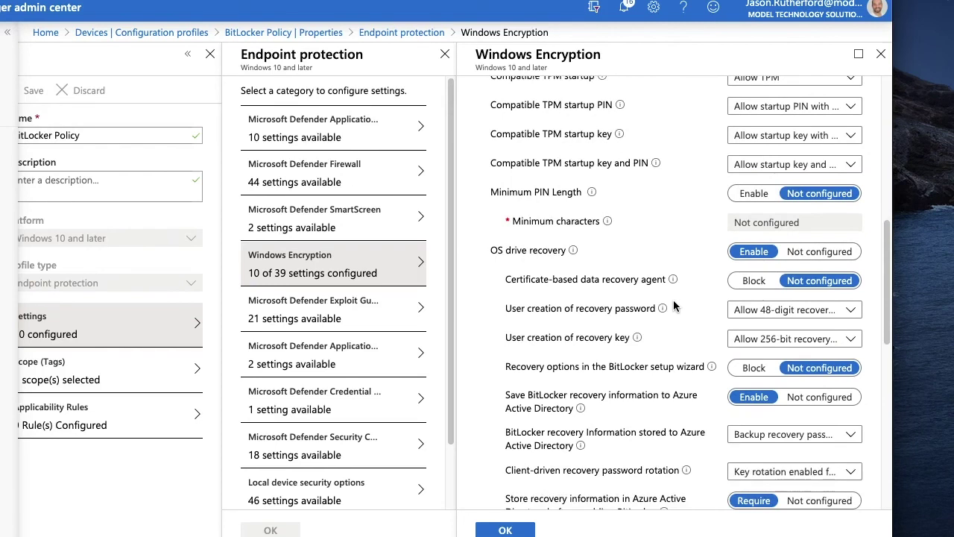
{"action": "left_click_drag", "start_coordinate": [528, 396], "coordinate": [689, 408]}
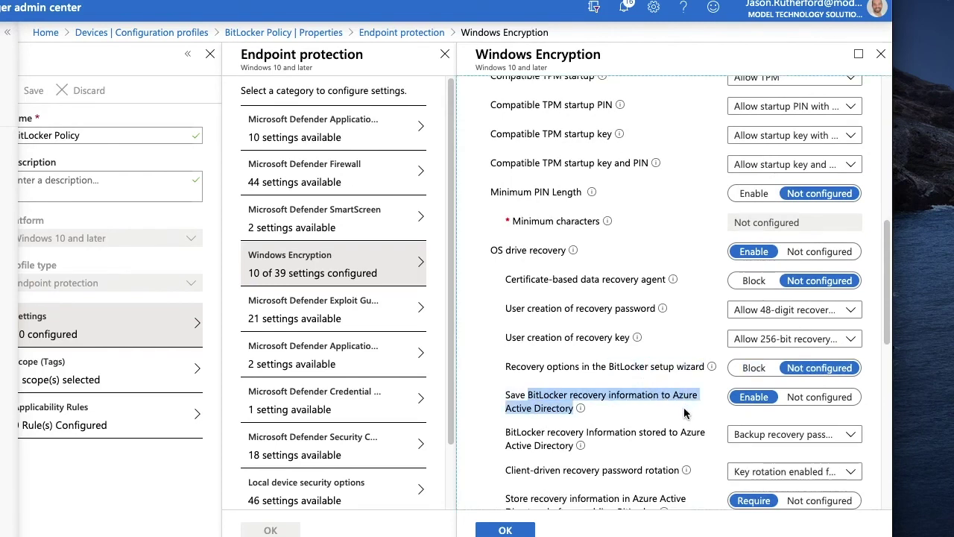
Scroll through the remaining Windows Encryption settings of the BitLocker Policy
{"action": "scroll", "coordinate": [686, 409], "scroll_direction": "down", "scroll_amount": 1}
{"action": "scroll", "coordinate": [684, 410], "scroll_direction": "down", "scroll_amount": 1}
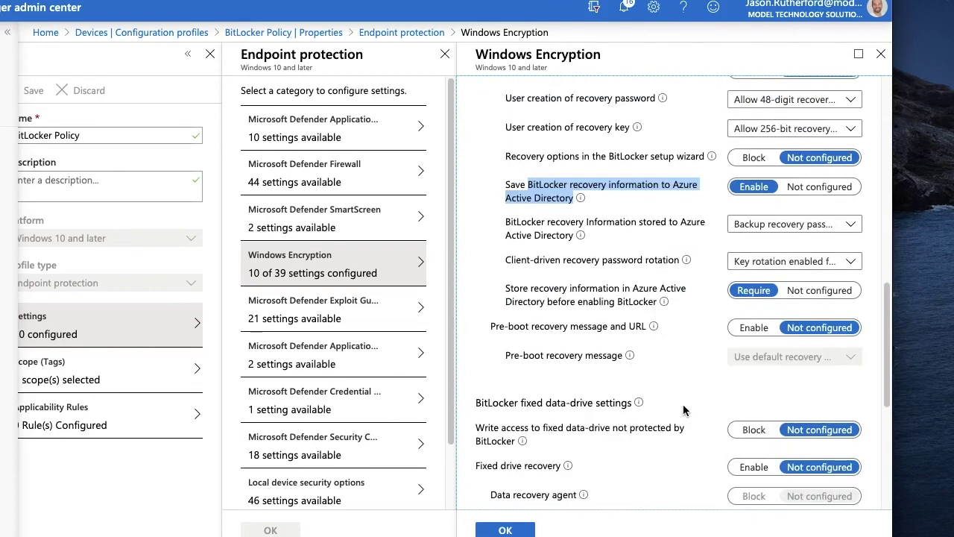
{"action": "scroll", "coordinate": [680, 408], "scroll_direction": "down", "scroll_amount": 1}
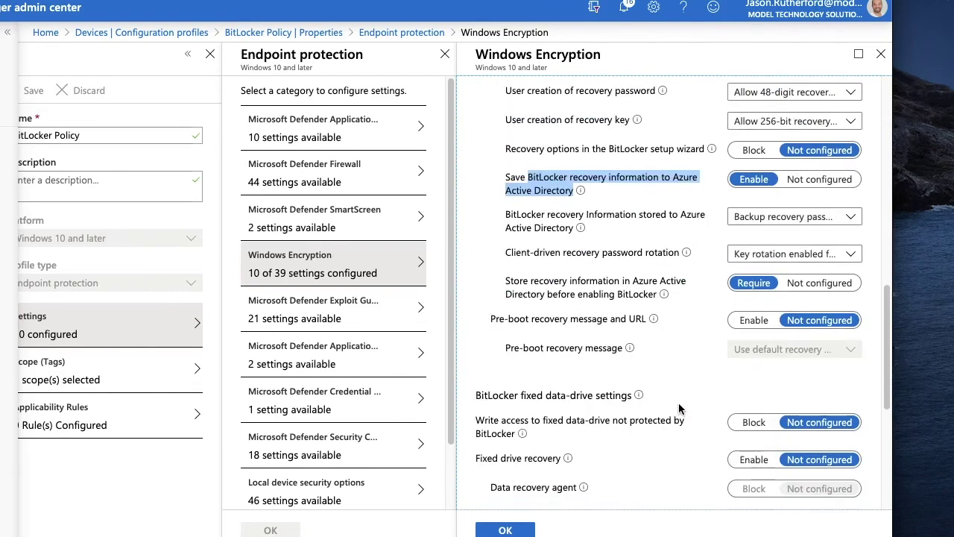
{"action": "scroll", "coordinate": [676, 406], "scroll_direction": "down", "scroll_amount": 1}
{"action": "scroll", "coordinate": [675, 406], "scroll_direction": "down", "scroll_amount": 2}
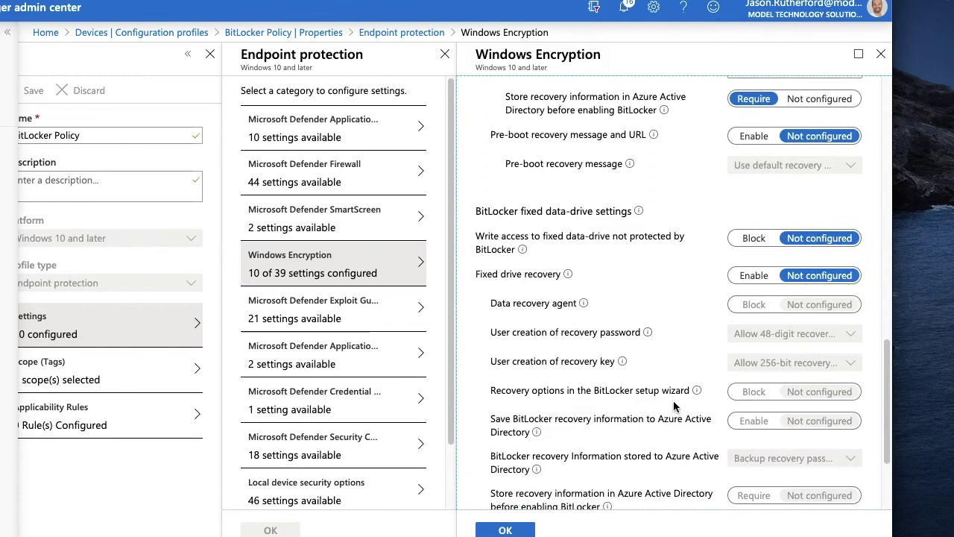
{"action": "scroll", "coordinate": [674, 407], "scroll_direction": "down", "scroll_amount": 1}
{"action": "scroll", "coordinate": [674, 403], "scroll_direction": "down", "scroll_amount": 1}
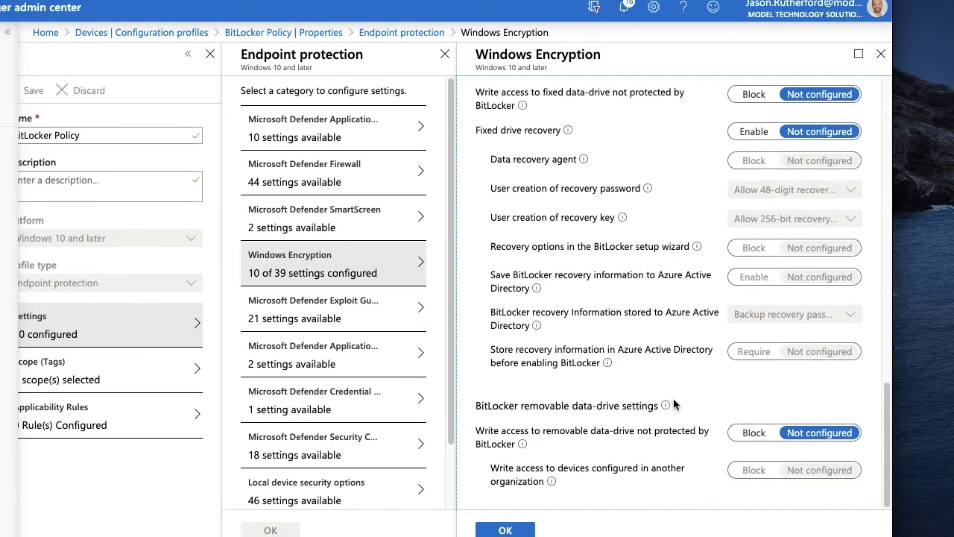
{"action": "scroll", "coordinate": [656, 392], "scroll_direction": "up", "scroll_amount": 5}
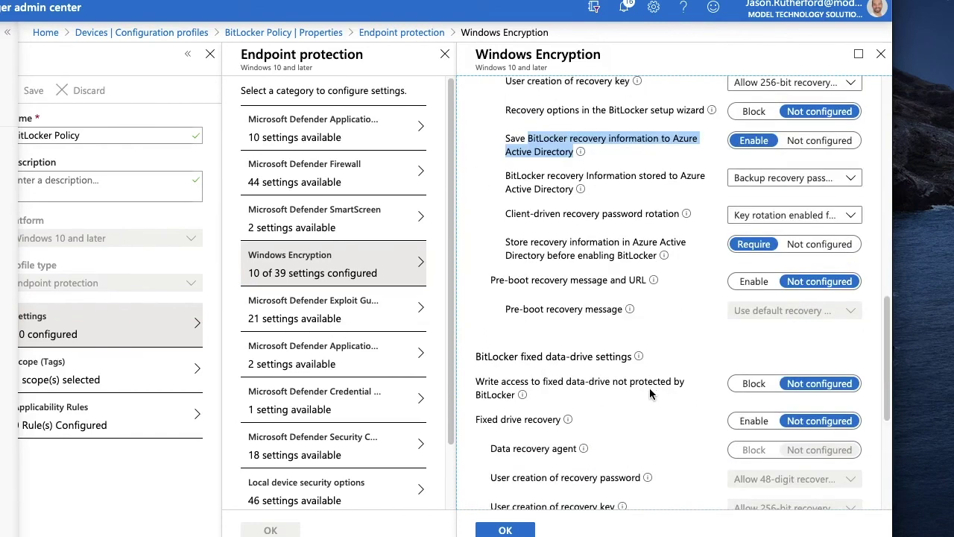
Check DESKTOP-TMVPH3D's per-setting BitLocker Policy results, then return to the policy's Device status list
{"action": "left_click", "coordinate": [337, 34]}
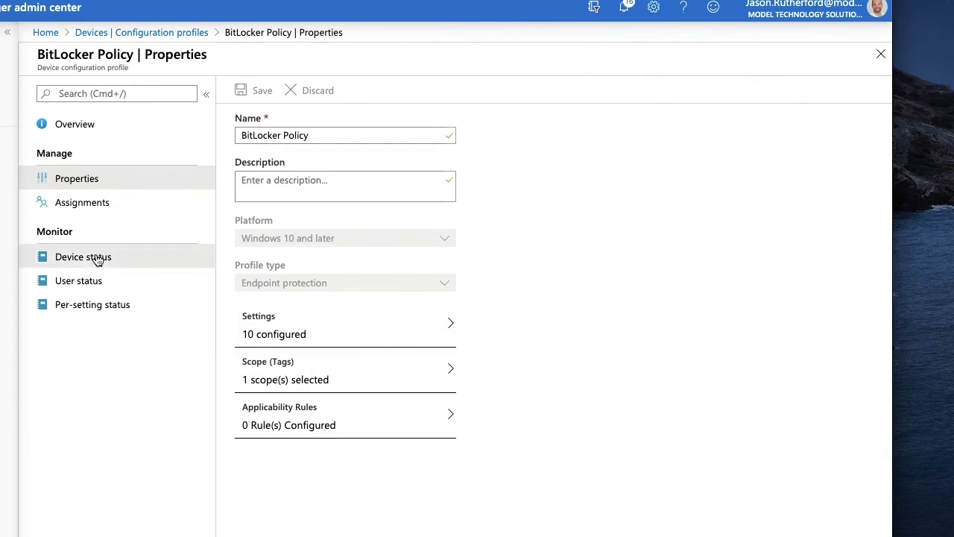
{"action": "left_click", "coordinate": [66, 257]}
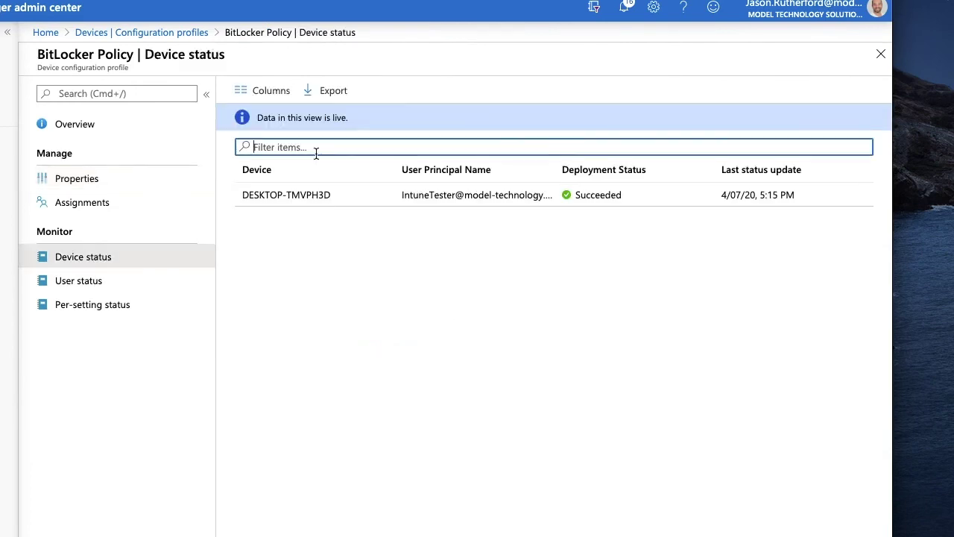
{"action": "left_click", "coordinate": [302, 194]}
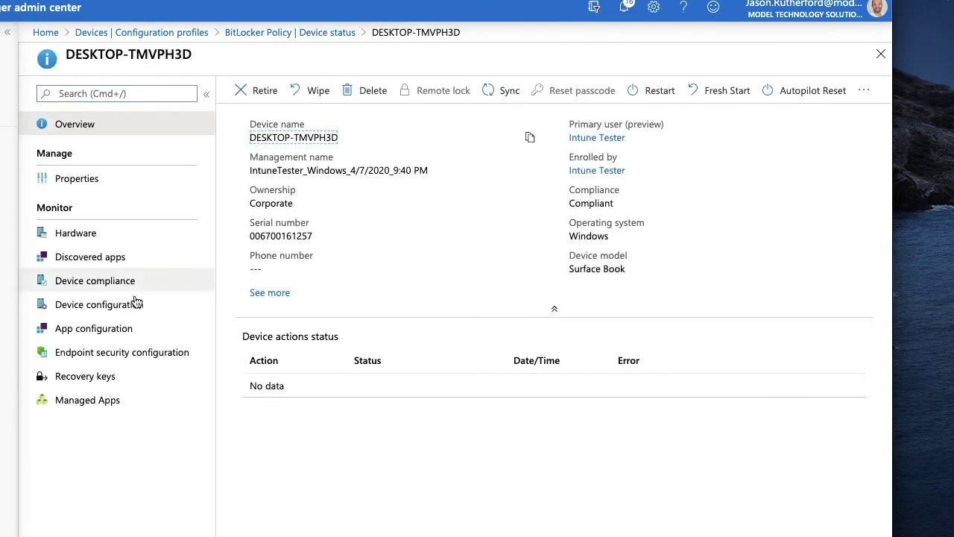
{"action": "left_click", "coordinate": [111, 311]}
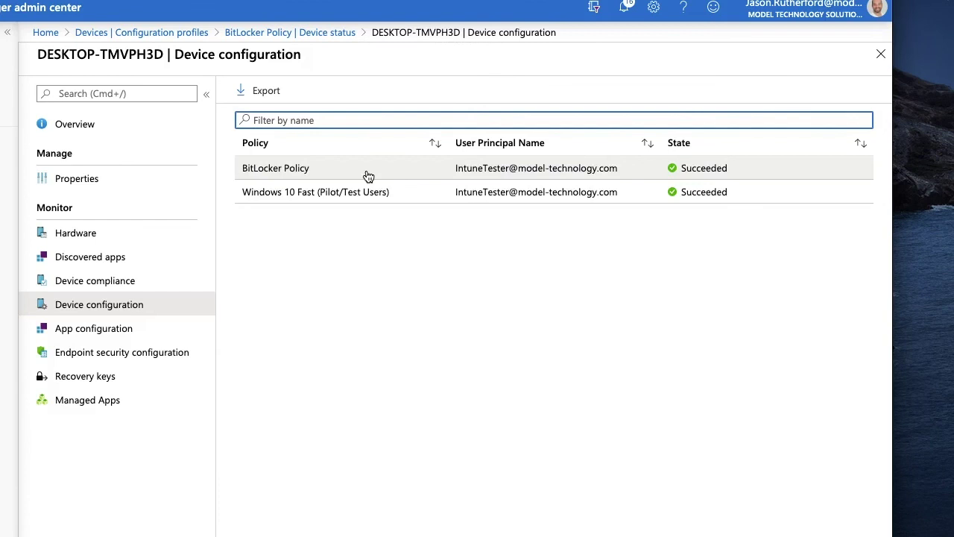
{"action": "left_click", "coordinate": [498, 178]}
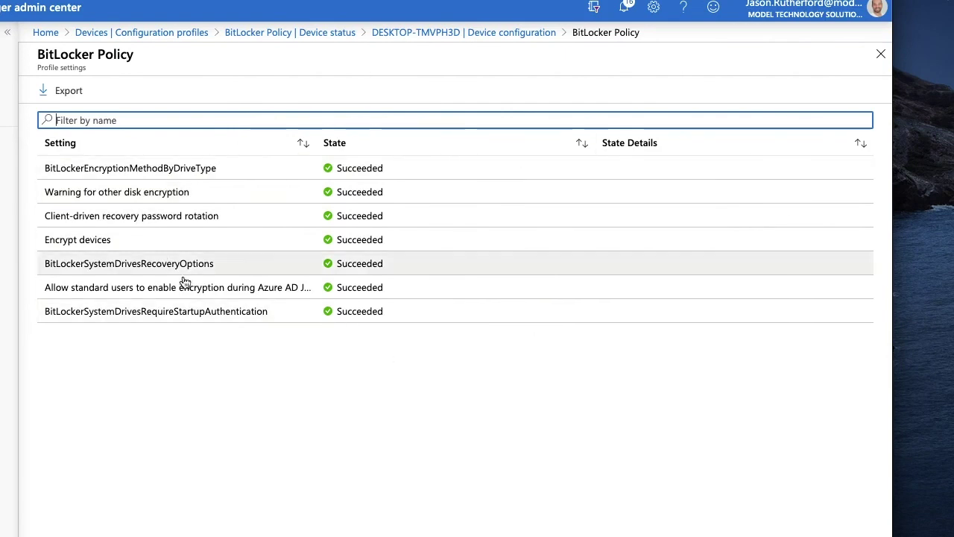
{"action": "left_click", "coordinate": [333, 31]}
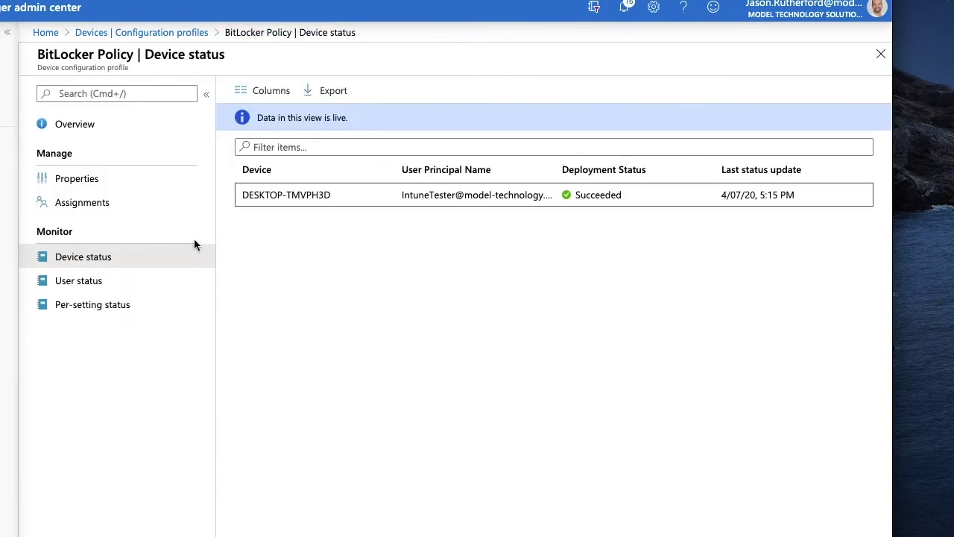
Search Windows devices for 'INTUNE', open DESKTOP-TMVPH3D's recovery keys, and widen the key column
{"action": "left_click", "coordinate": [43, 35]}
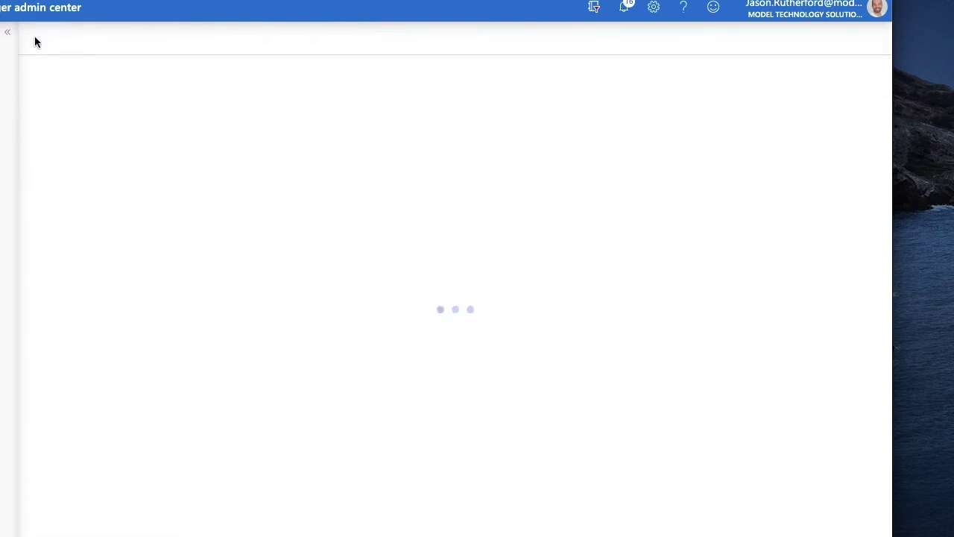
{"action": "left_click", "coordinate": [9, 152]}
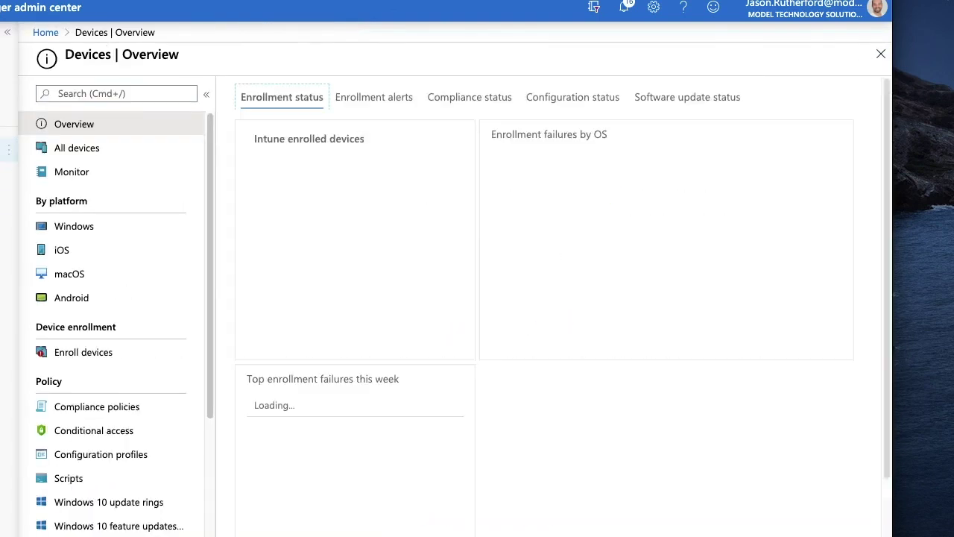
{"action": "left_click", "coordinate": [80, 231]}
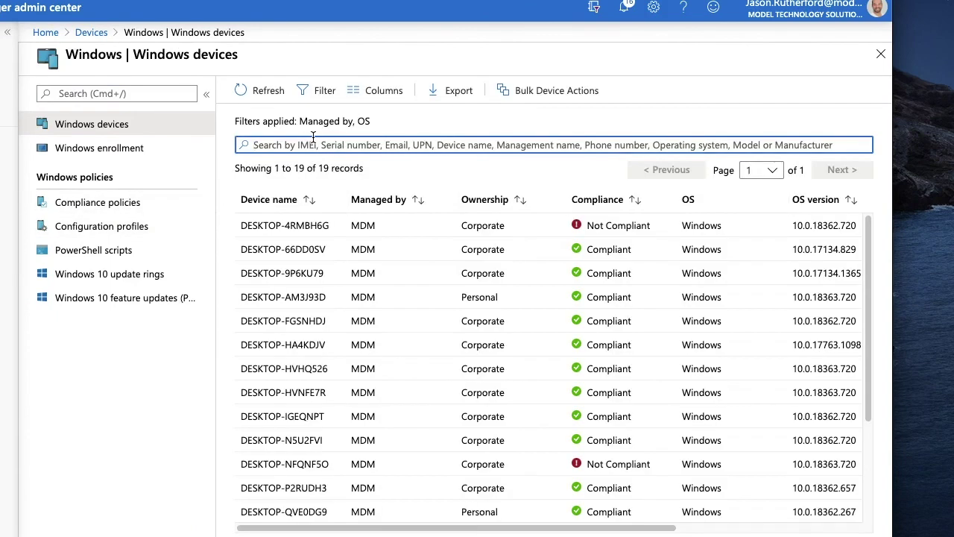
{"action": "type", "text": "INTU"}
{"action": "key", "text": "BackSpace"}
{"action": "key", "text": "BackSpace"}
{"action": "key", "text": "BackSpace"}
{"action": "key", "text": "BackSpace"}
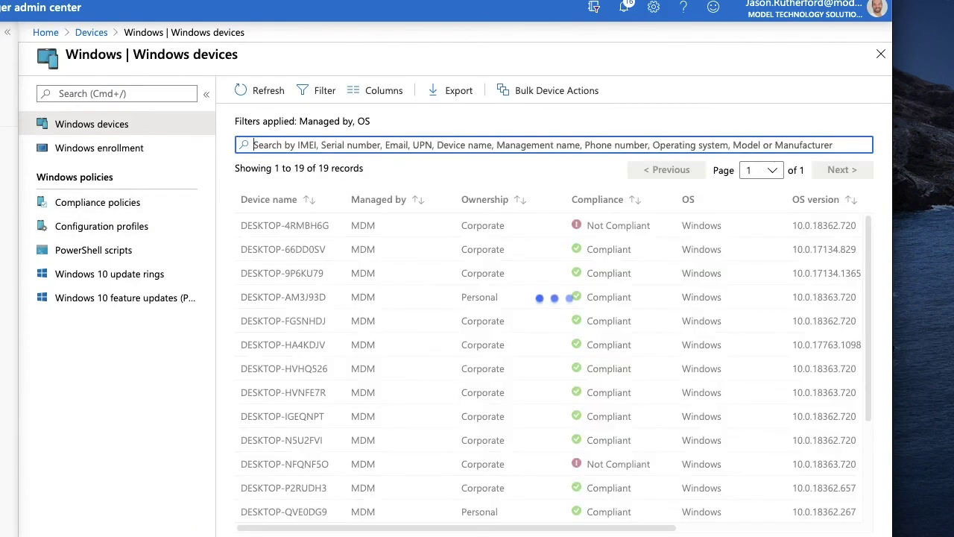
{"action": "type", "text": "INTUNE"}
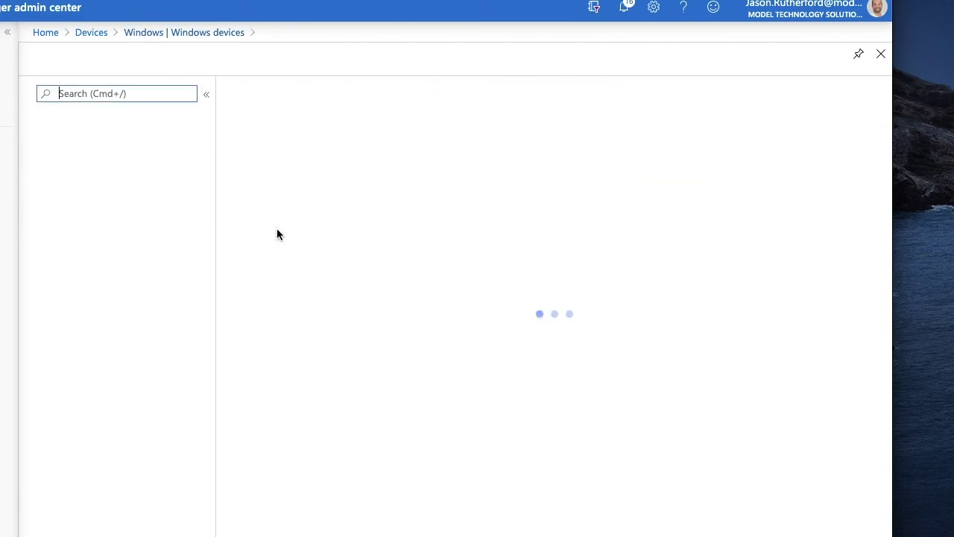
{"action": "left_click", "coordinate": [123, 385]}
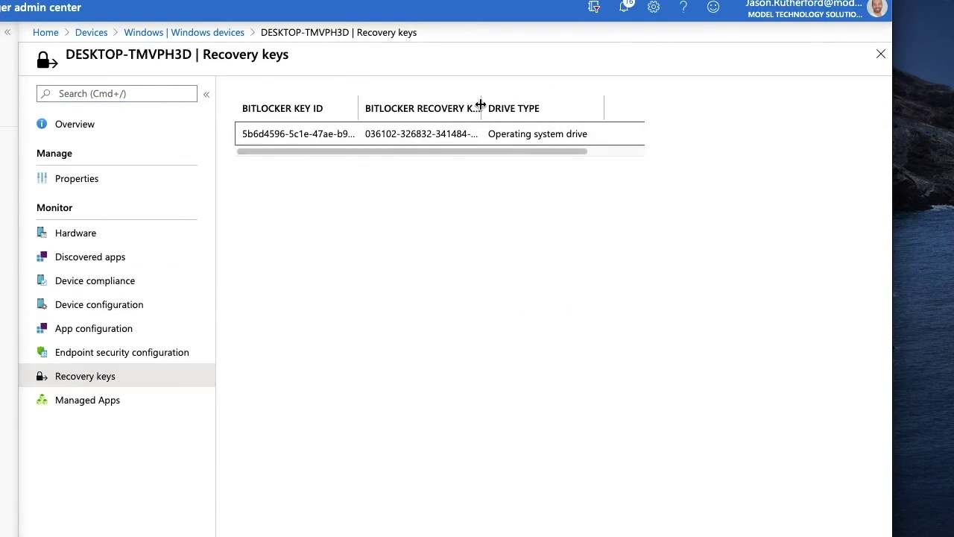
{"action": "left_click_drag", "start_coordinate": [482, 104], "coordinate": [486, 102]}
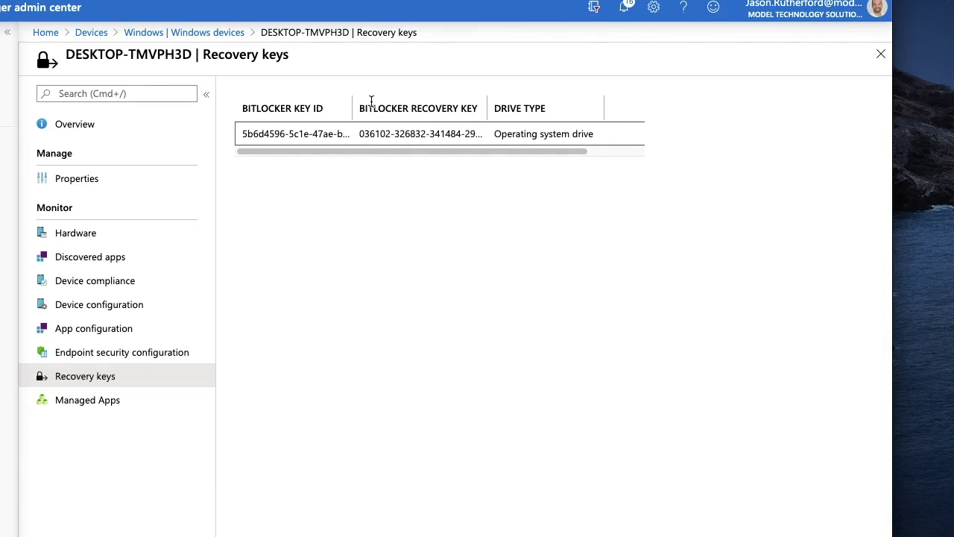